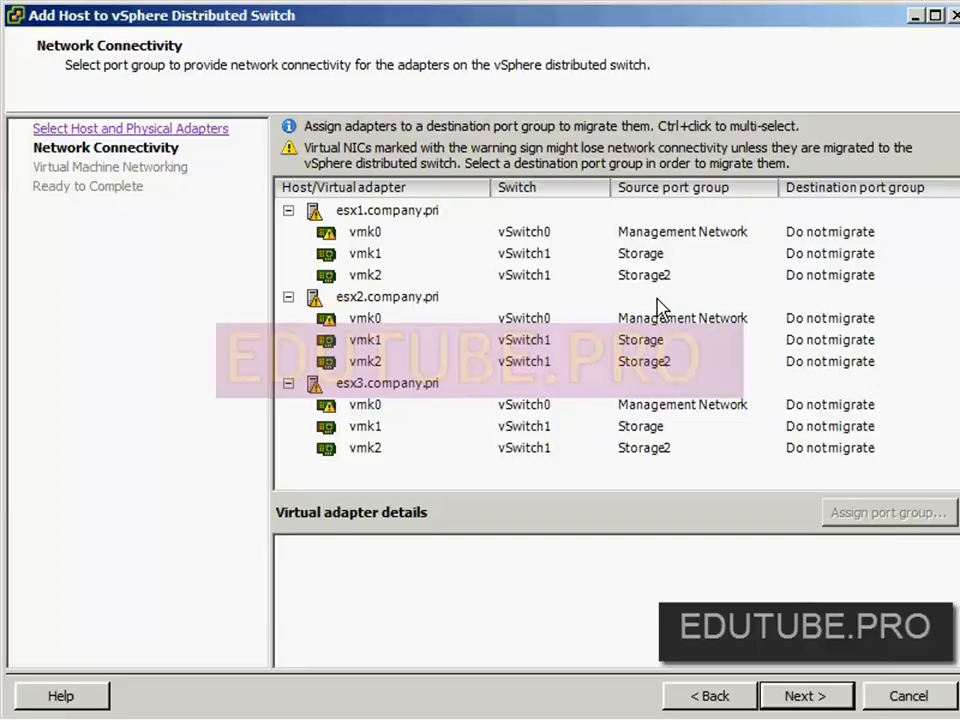
Step: Set dvPortGroup as the destination port group for vmk0 on esx1.company.pri and esx2.company.pri
left_click(850, 238)
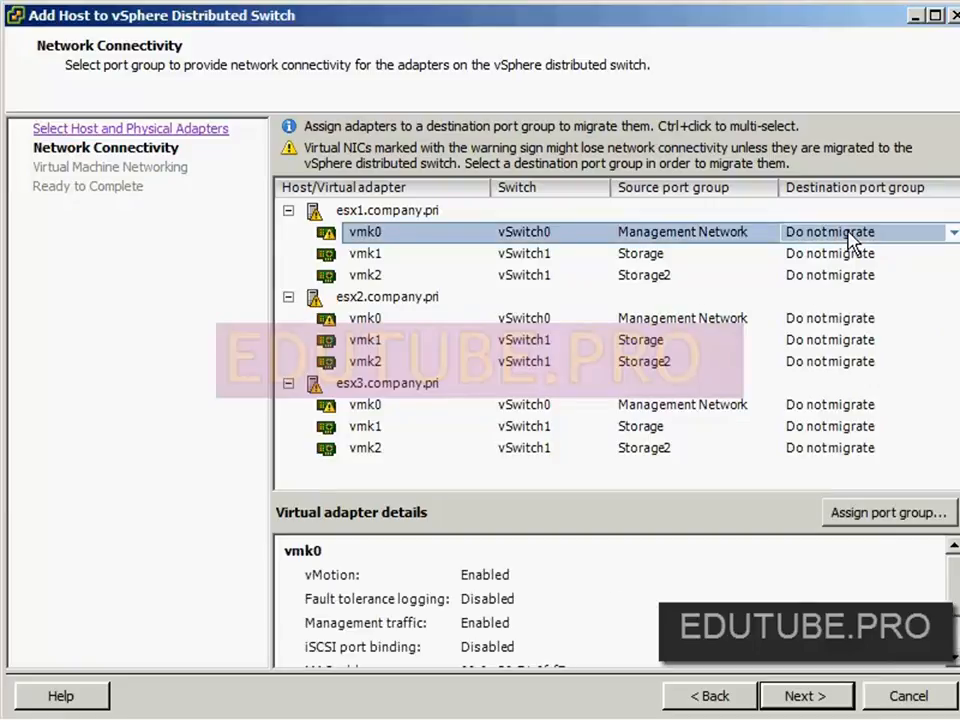
left_click(949, 239)
left_click(949, 233)
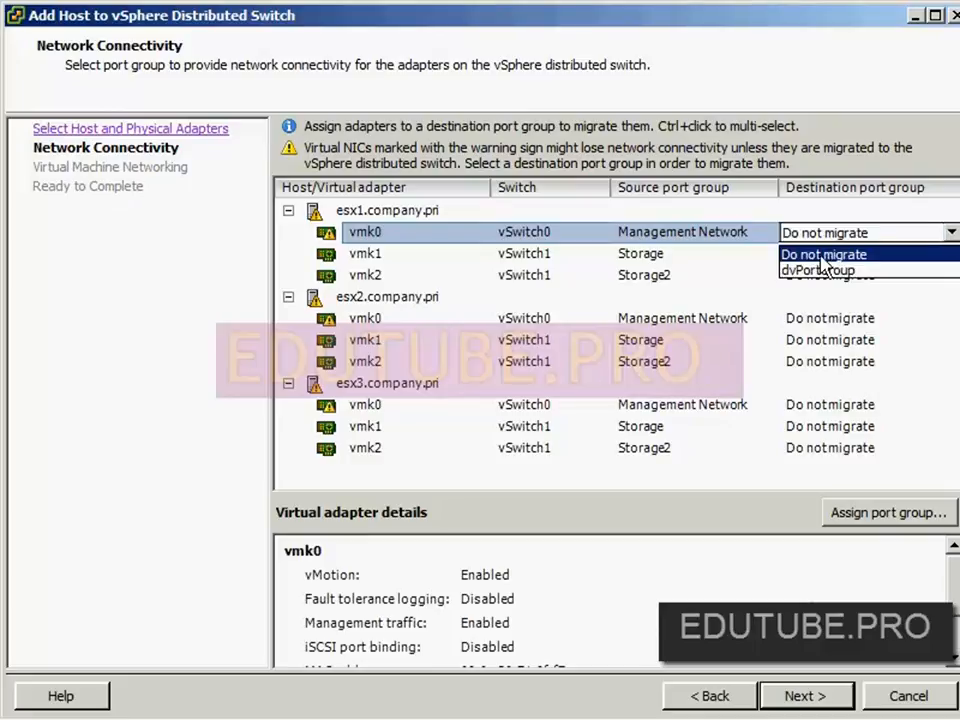
left_click(790, 272)
left_click(855, 320)
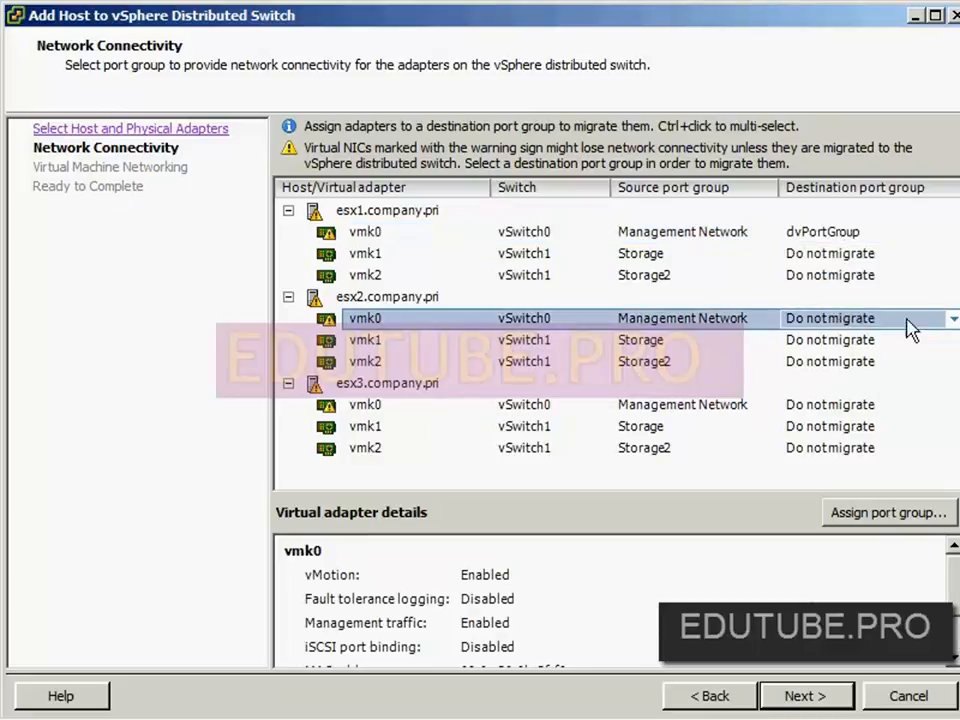
left_click(950, 319)
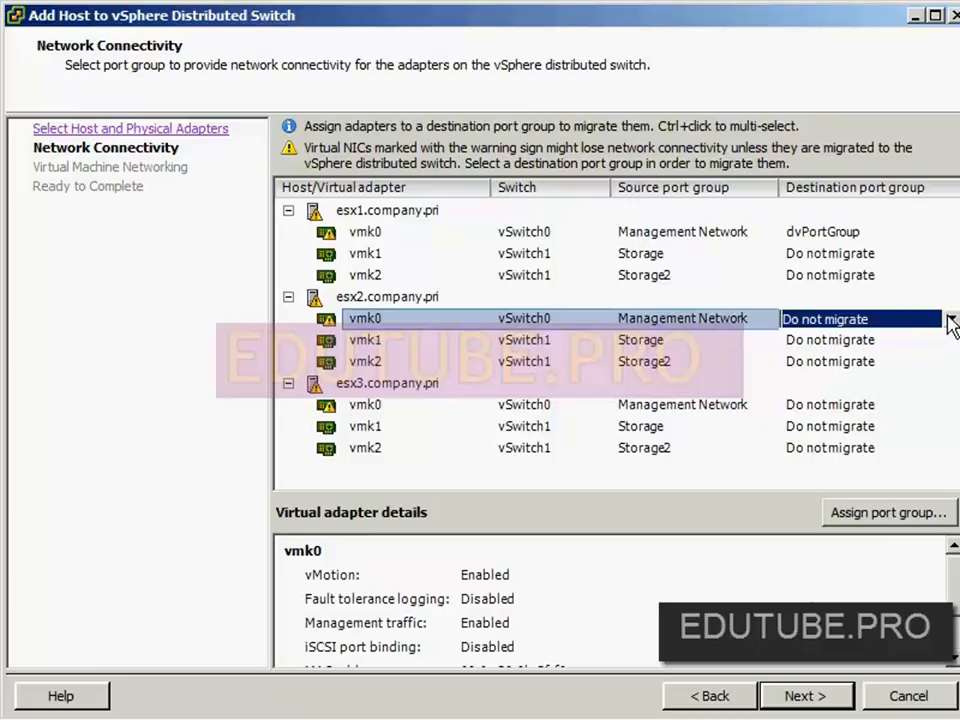
left_click(950, 320)
left_click(845, 358)
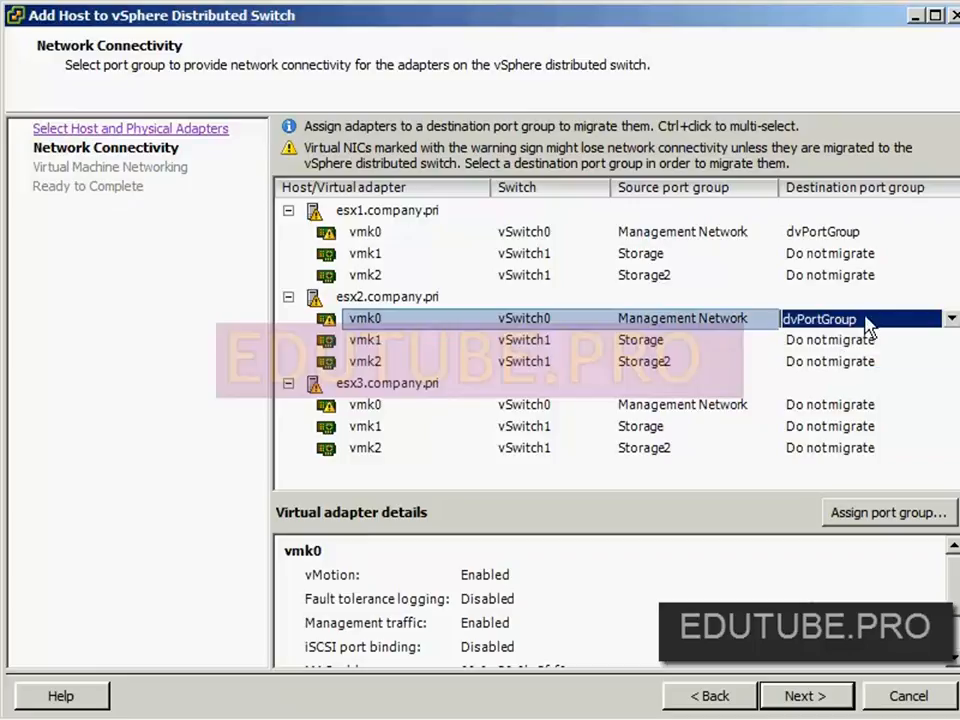
Step: Assign vmk0 on esx3.company.pri to the destination port group dvPortGroup
left_click(822, 406)
left_click(874, 515)
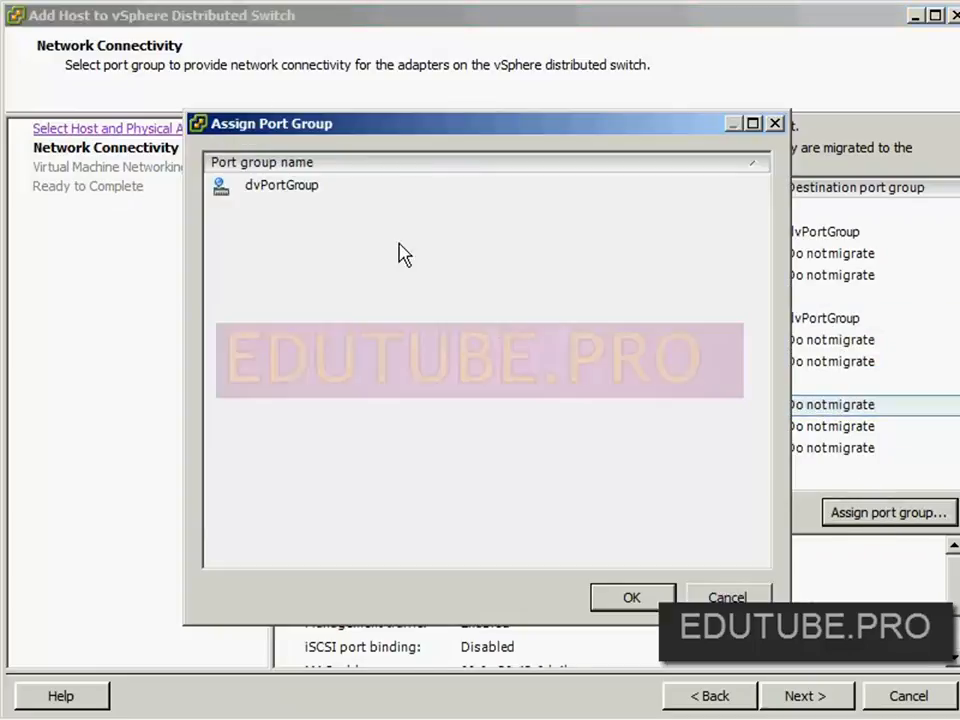
left_click(268, 187)
left_click(629, 597)
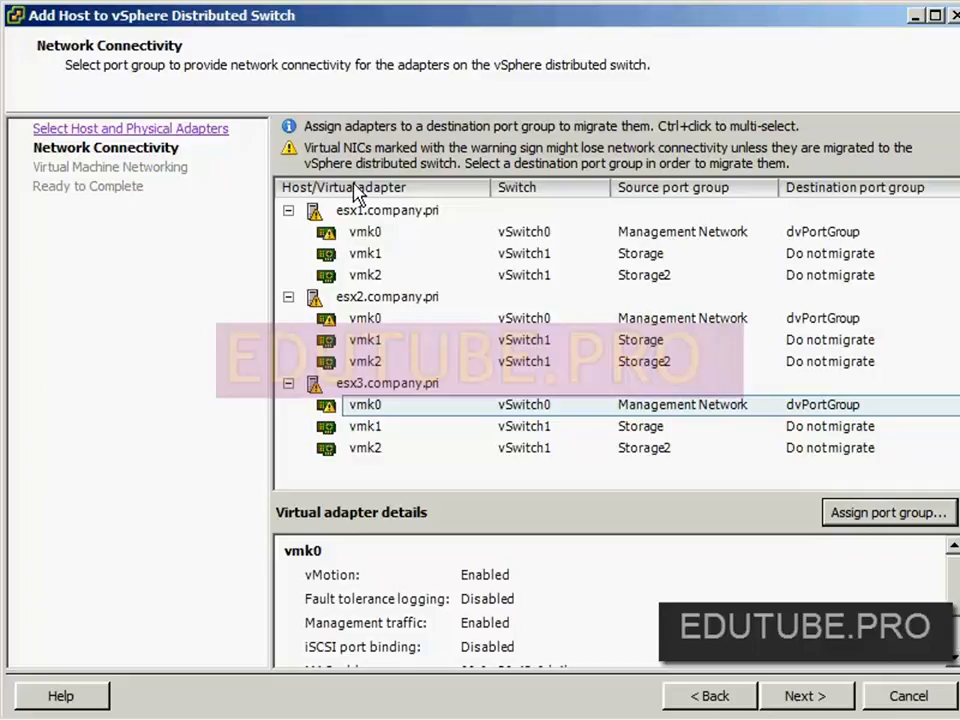
Step: Proceed to virtual machine networking, enable its migration, and expand every virtual machine on both hosts to its network adapters
left_click(801, 698)
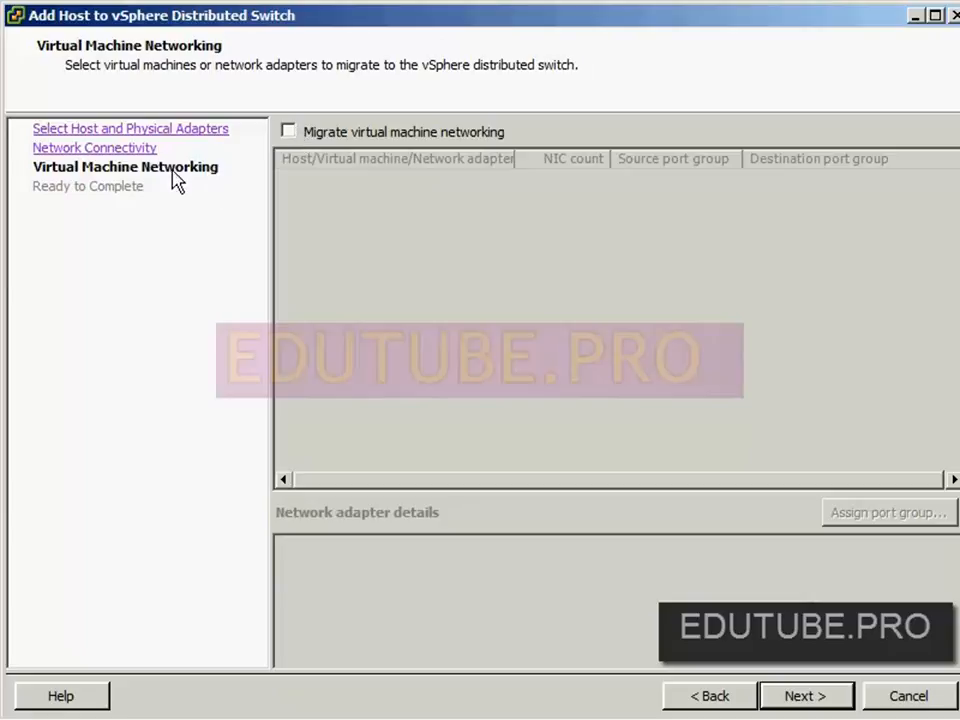
left_click(289, 131)
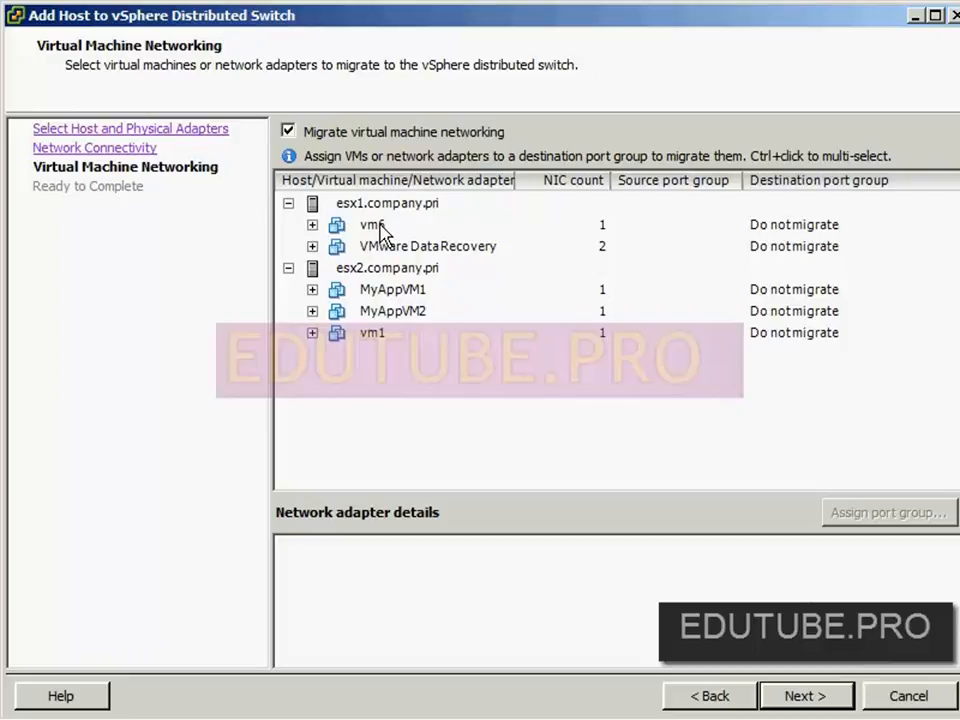
left_click(312, 225)
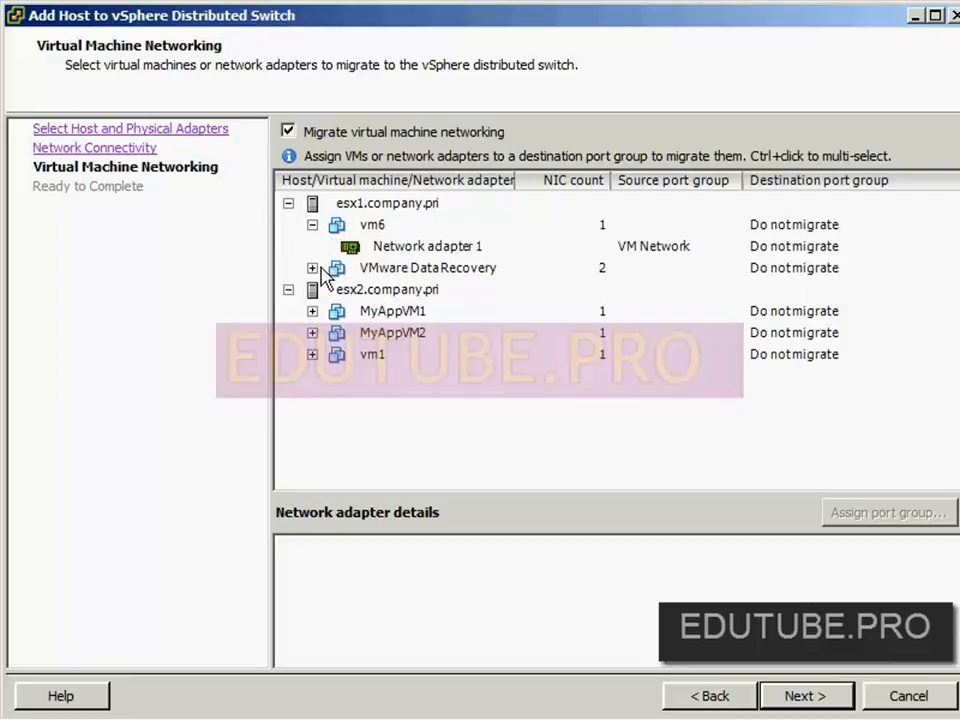
left_click(312, 268)
left_click(312, 397)
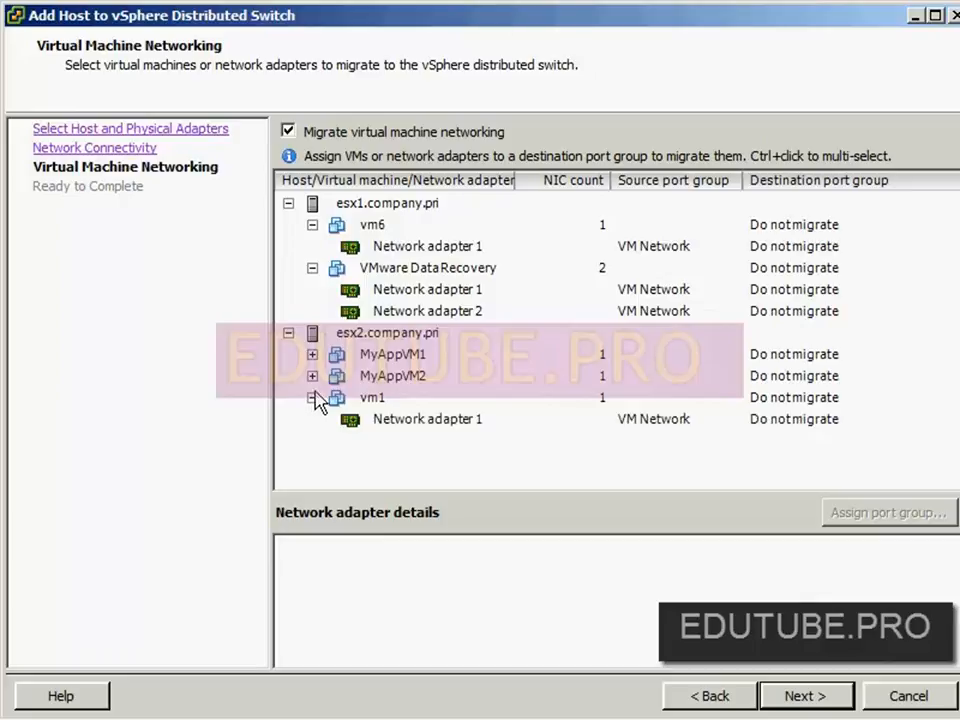
left_click(312, 376)
left_click(312, 358)
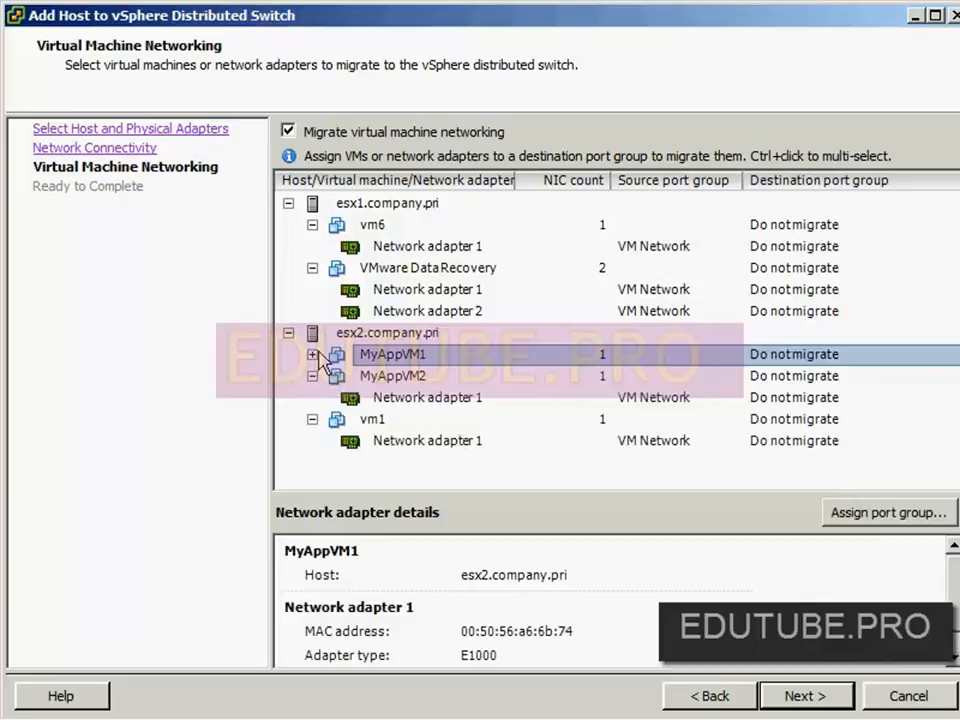
left_click(313, 354)
Step: Set the destination port group of vm6 and its Network adapter 1 to dvPortGroup
left_click(443, 246)
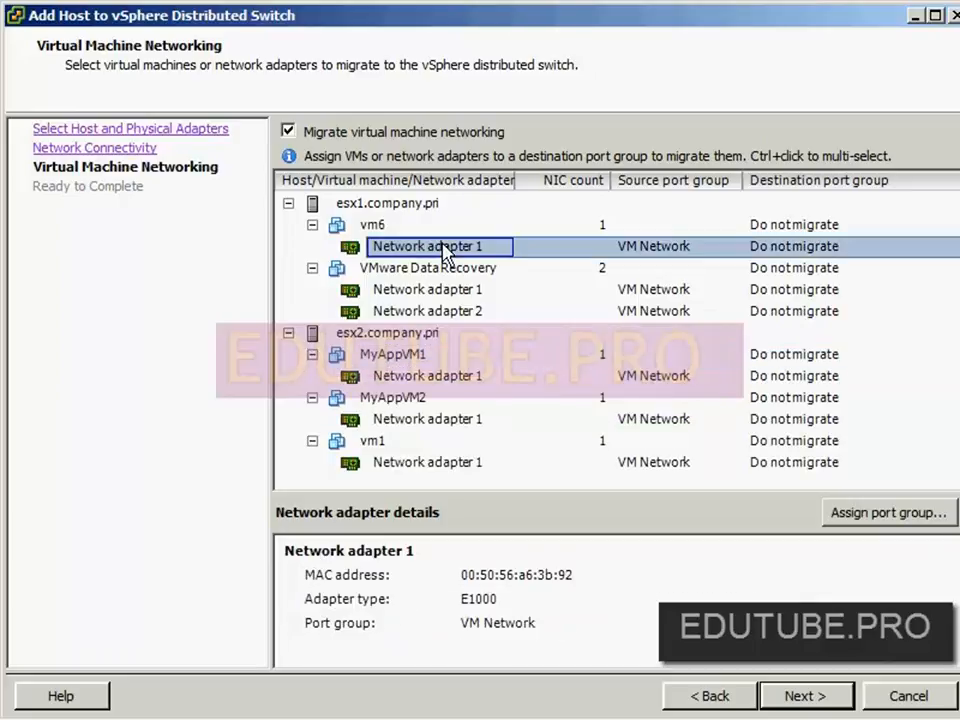
left_click(765, 246)
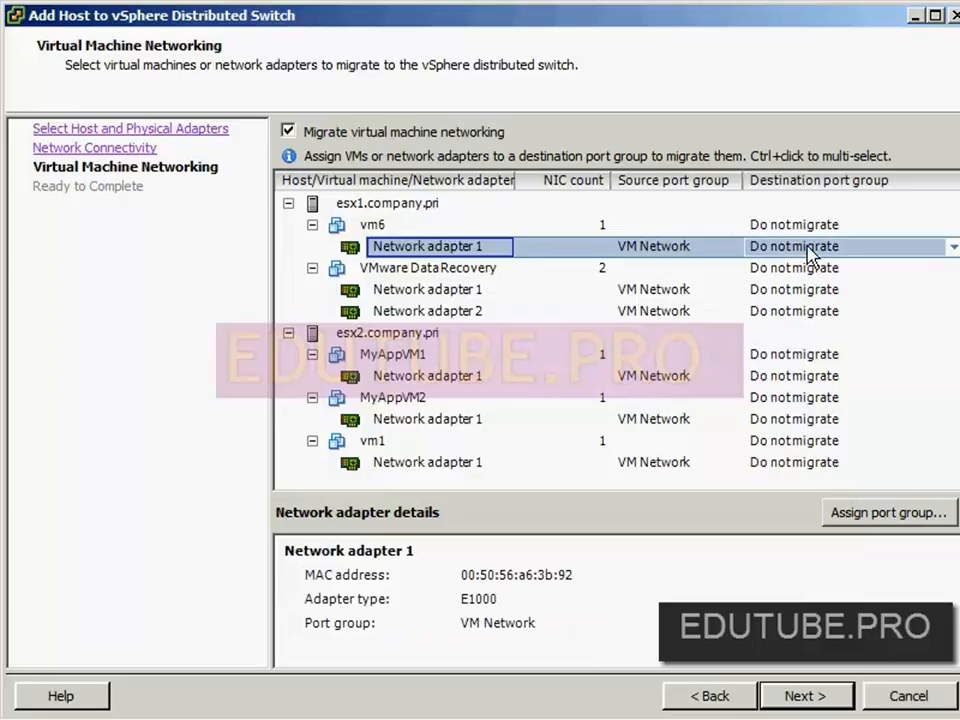
left_click(810, 228)
left_click(953, 225)
left_click(954, 227)
left_click(776, 264)
left_click(812, 250)
left_click(952, 250)
left_click(950, 247)
left_click(805, 285)
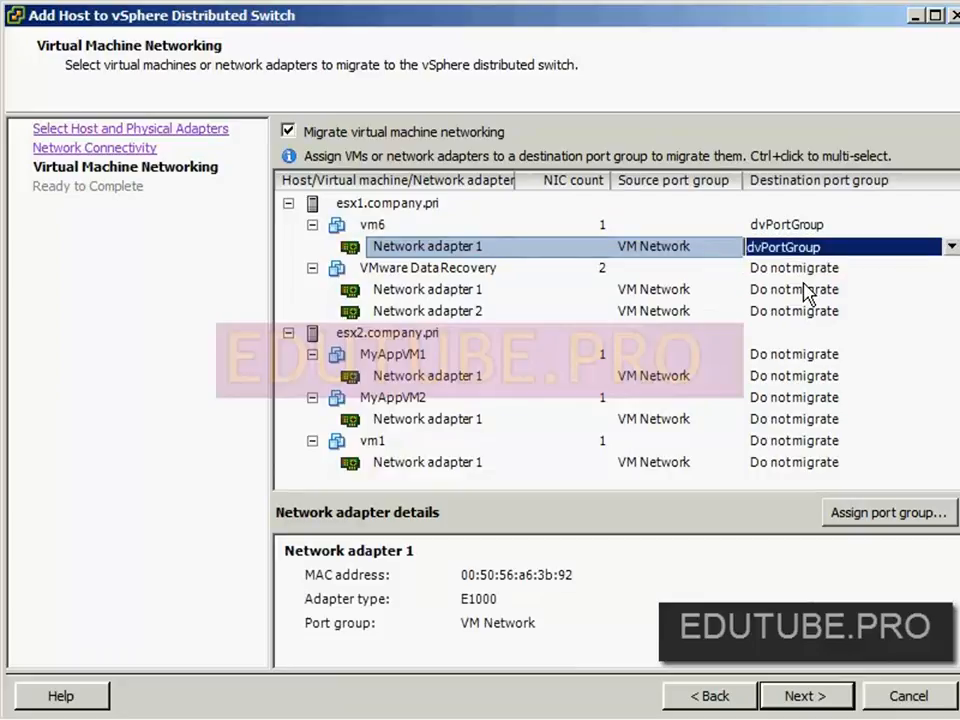
Step: Assign dvPortGroup to all remaining virtual machines and adapters, from VMware Data Recovery through vm1's Network adapter 1
left_click(429, 269)
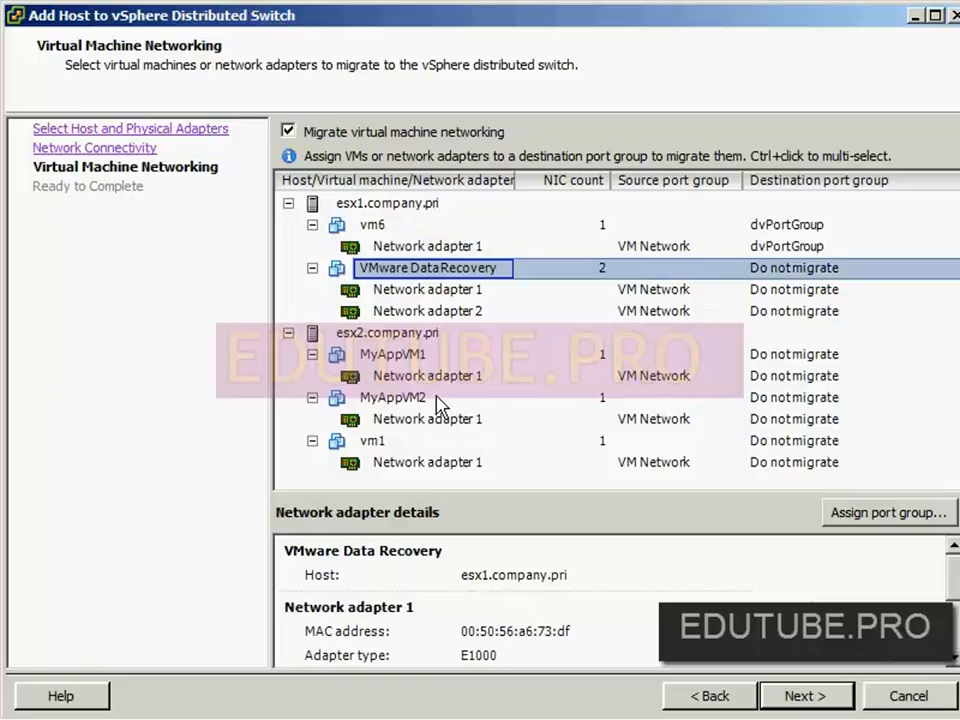
left_click(432, 464, "shift")
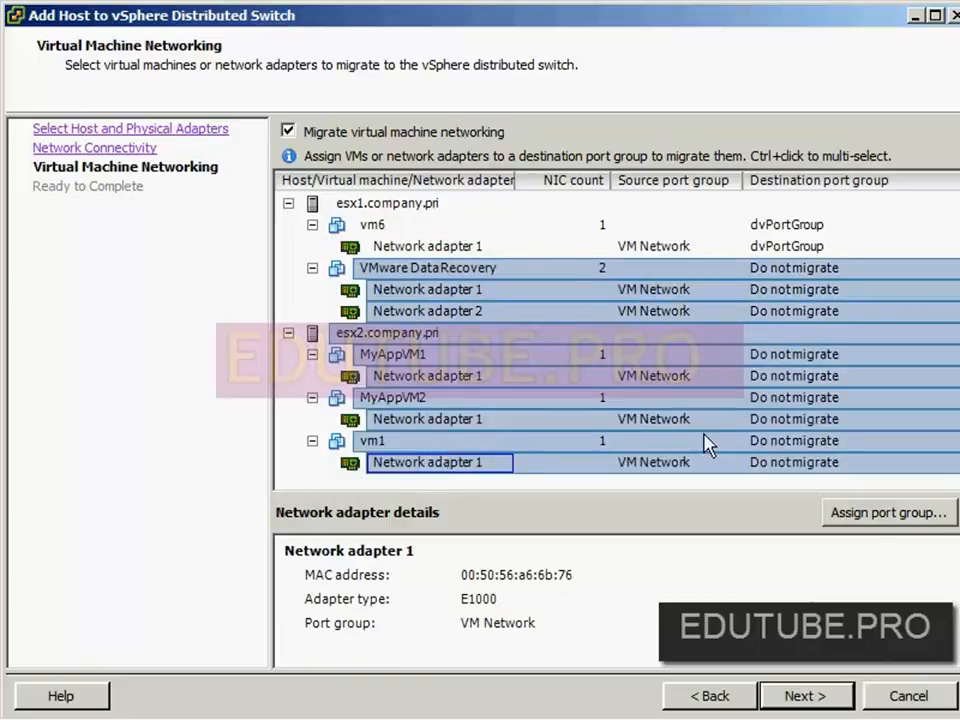
left_click(889, 516)
left_click(283, 187)
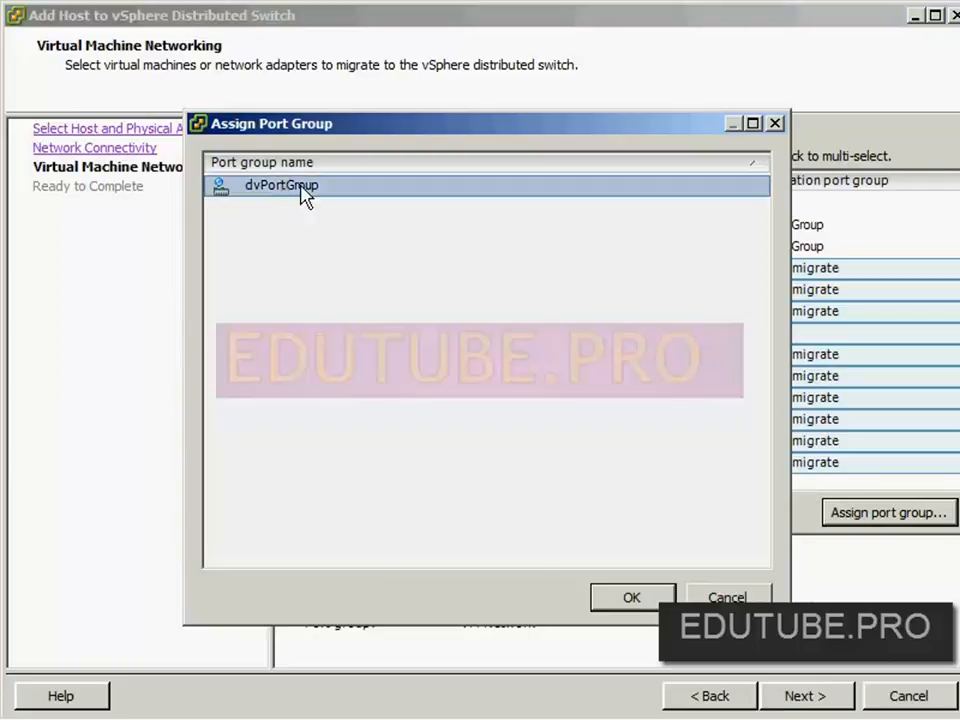
left_click(630, 603)
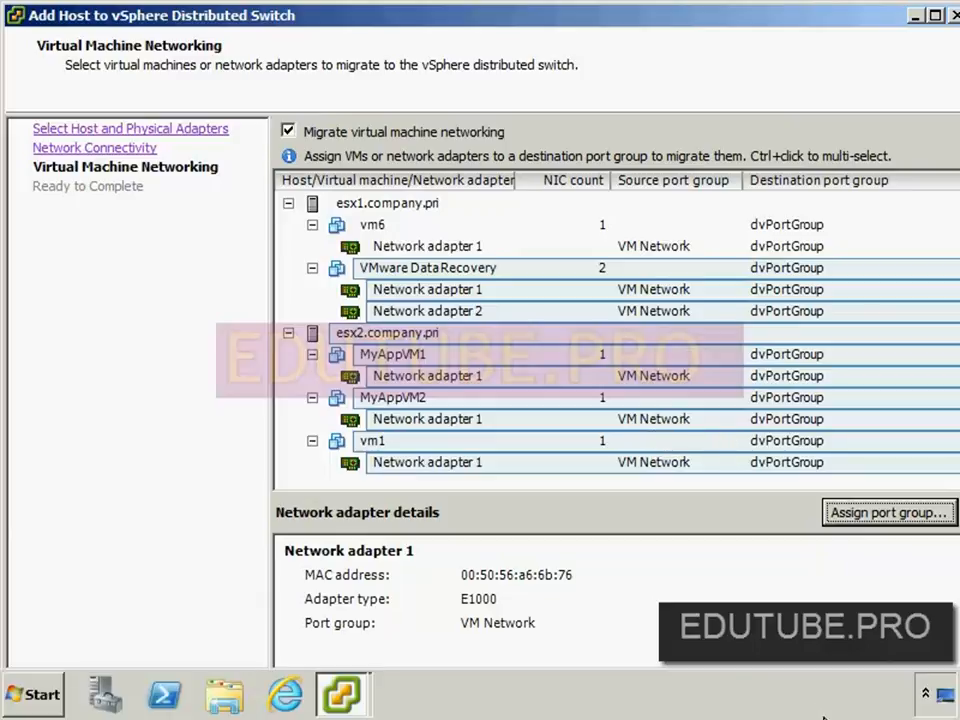
Step: Complete adding the hosts to the distributed switch and check the progress in the recent tasks
left_click(806, 697)
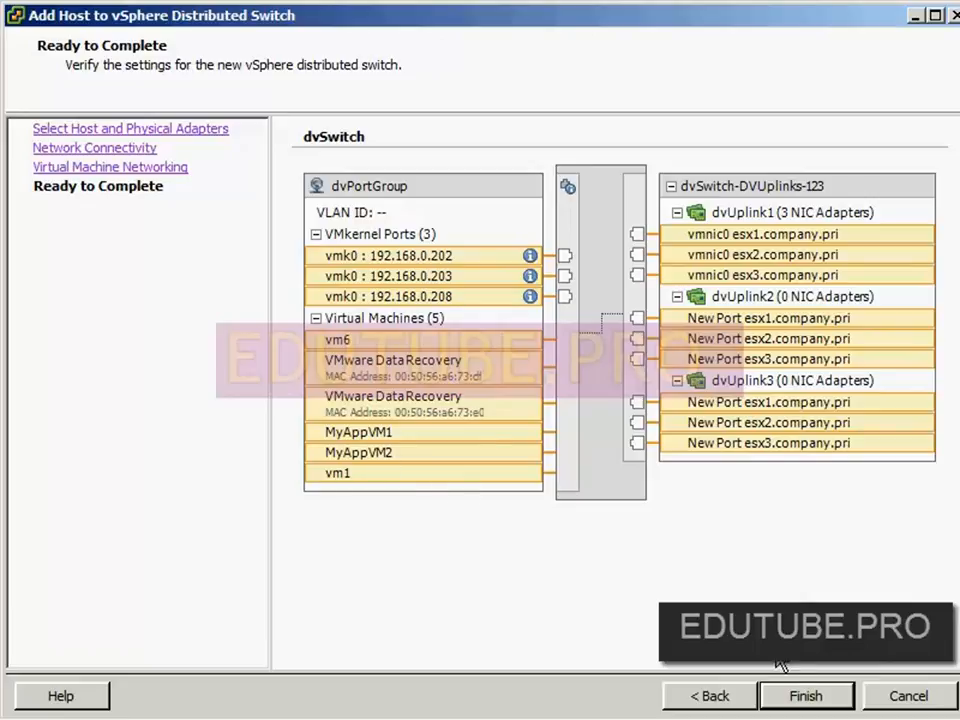
left_click(806, 697)
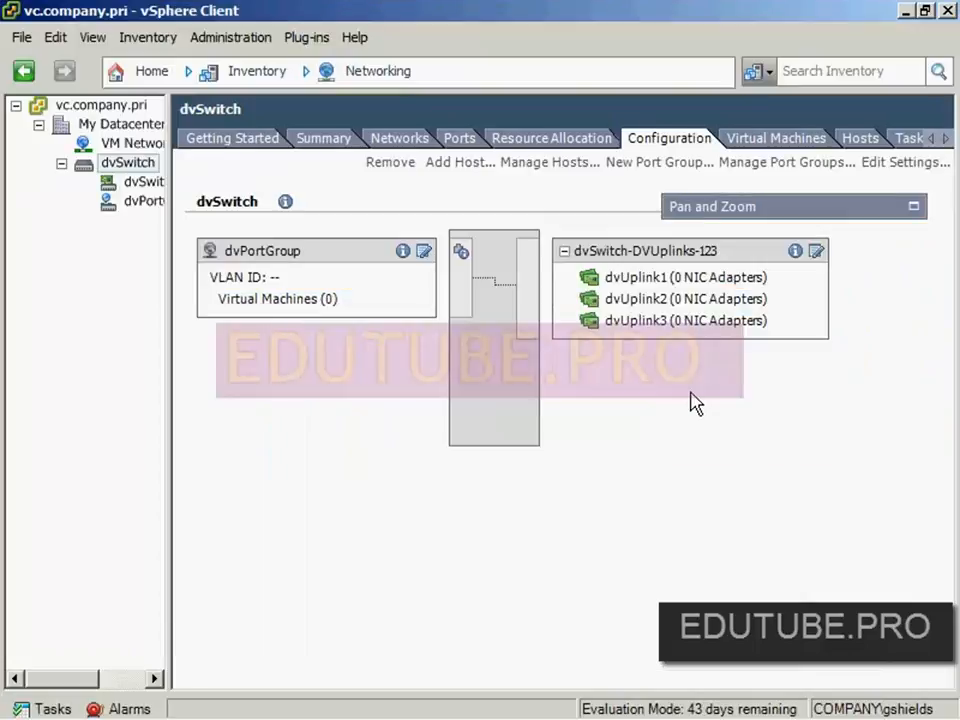
left_click(22, 706)
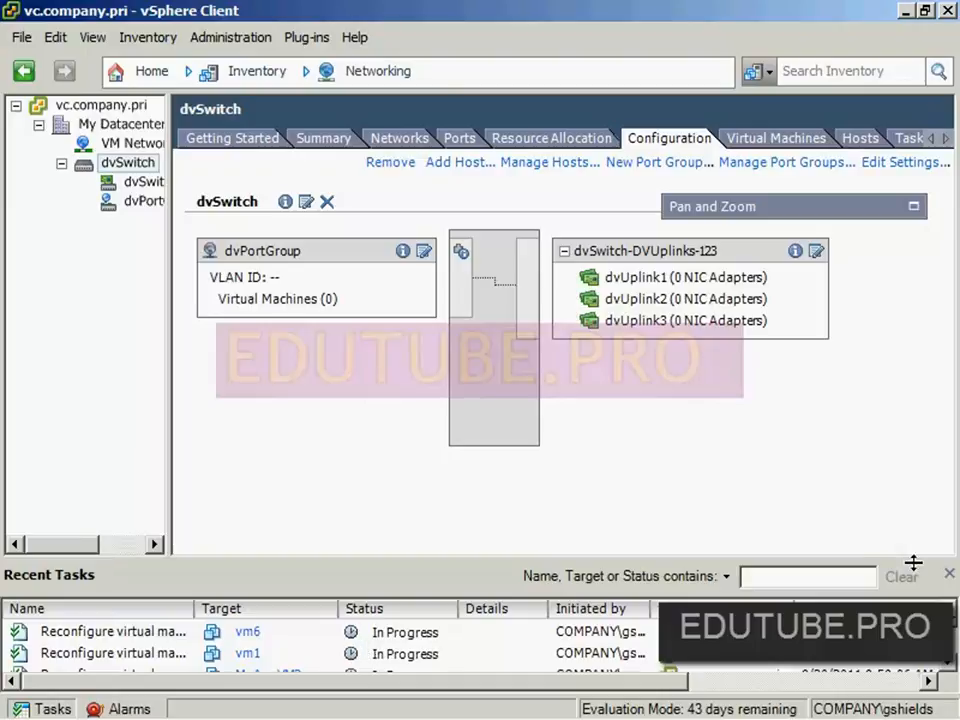
left_click(949, 573)
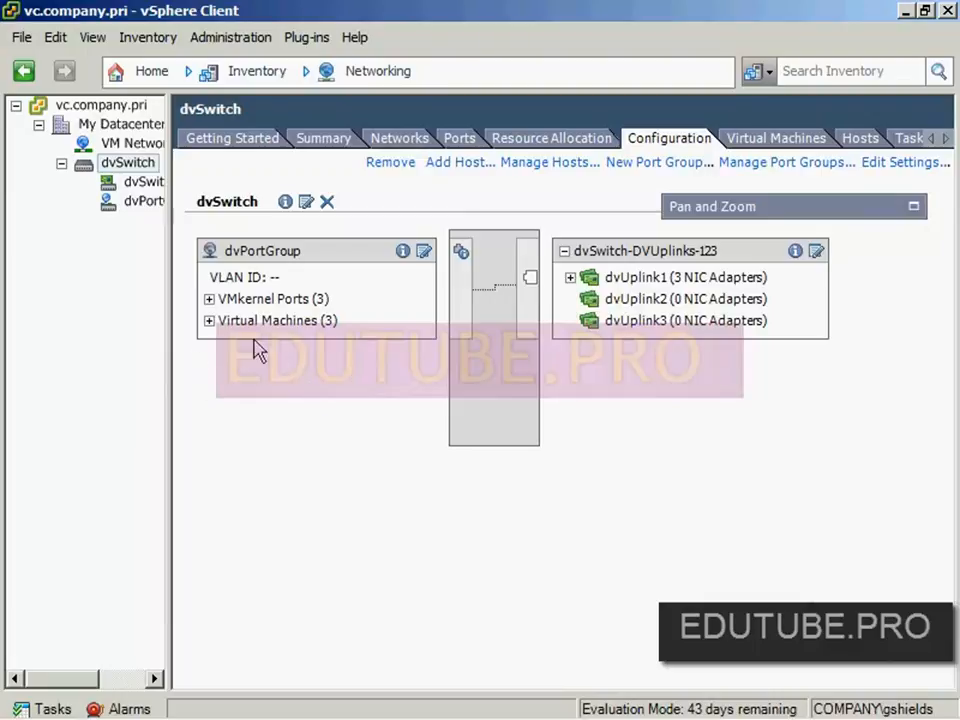
Step: Expand dvPortGroup's virtual machines and VMkernel ports and the dvUplink1 adapters in the dvSwitch diagram
left_click(209, 320)
left_click(209, 299)
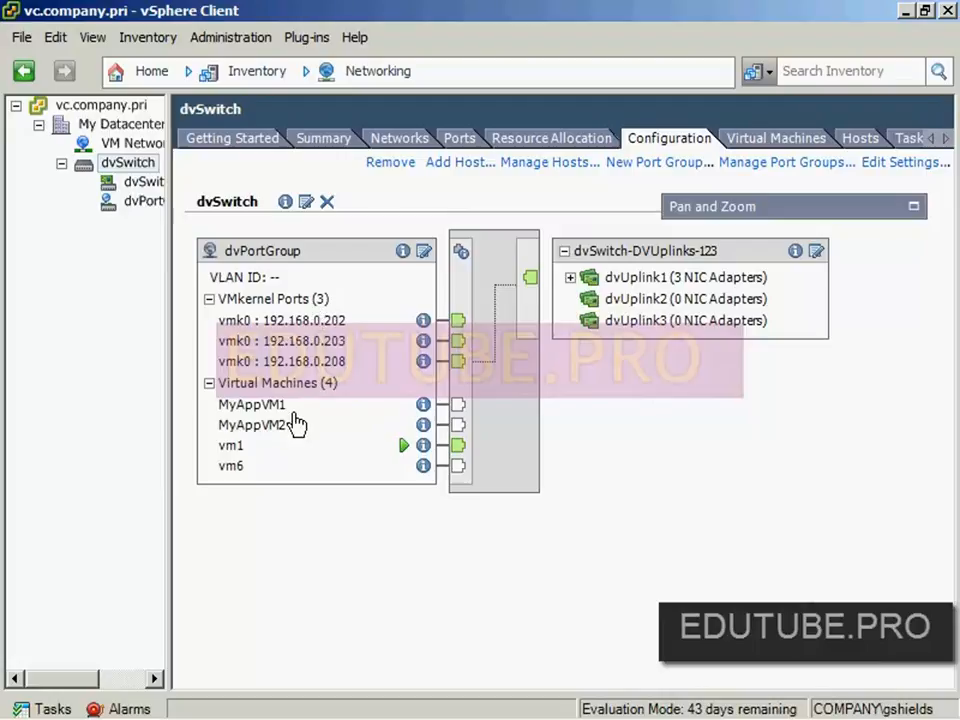
left_click(570, 280)
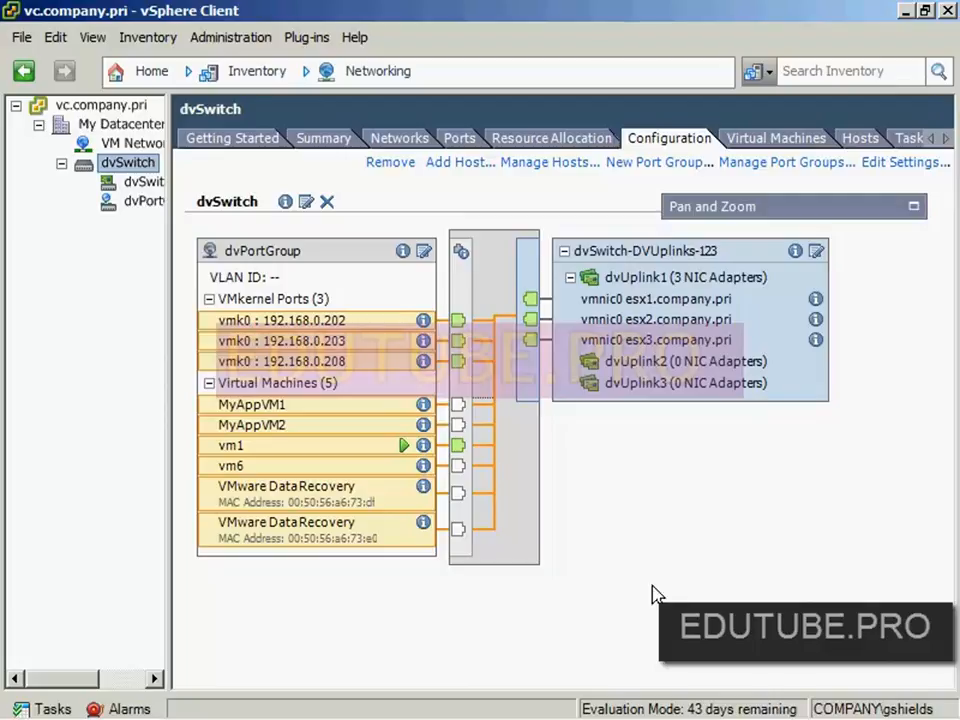
Step: Go to the Hosts and Clusters inventory and show the vSphere Distributed Switch networking of esx1.company.pri
left_click(249, 84)
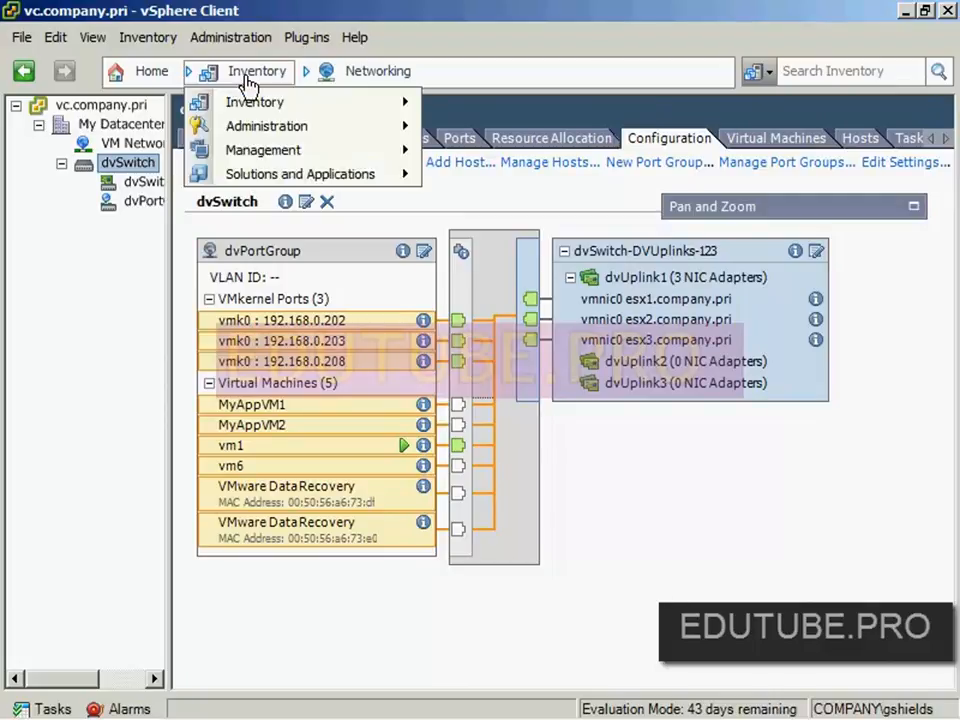
mouse_move(257, 104)
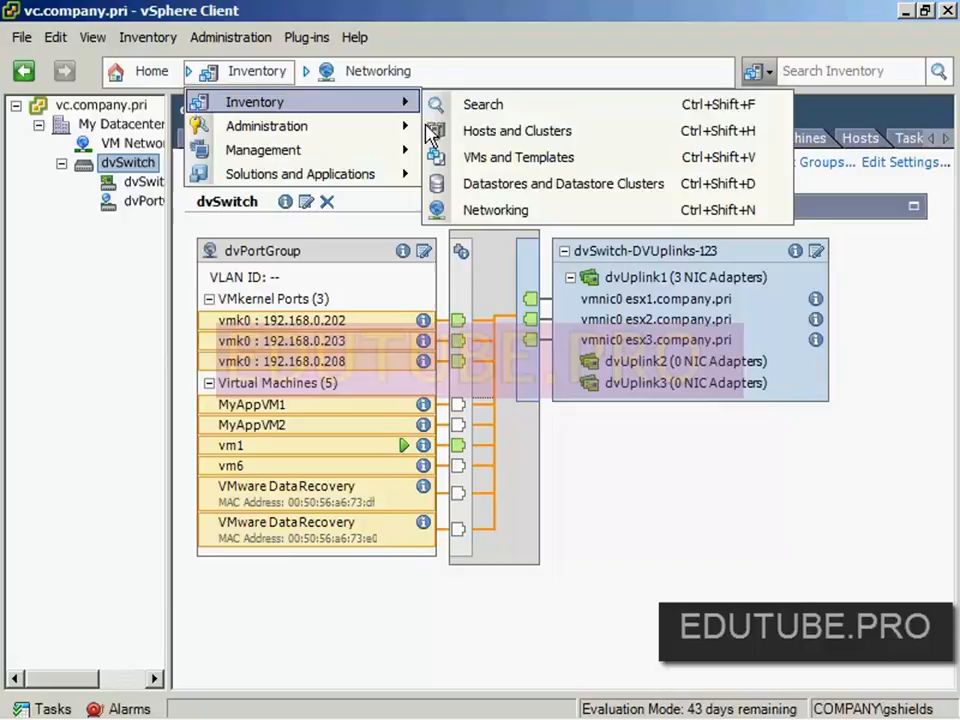
left_click(548, 137)
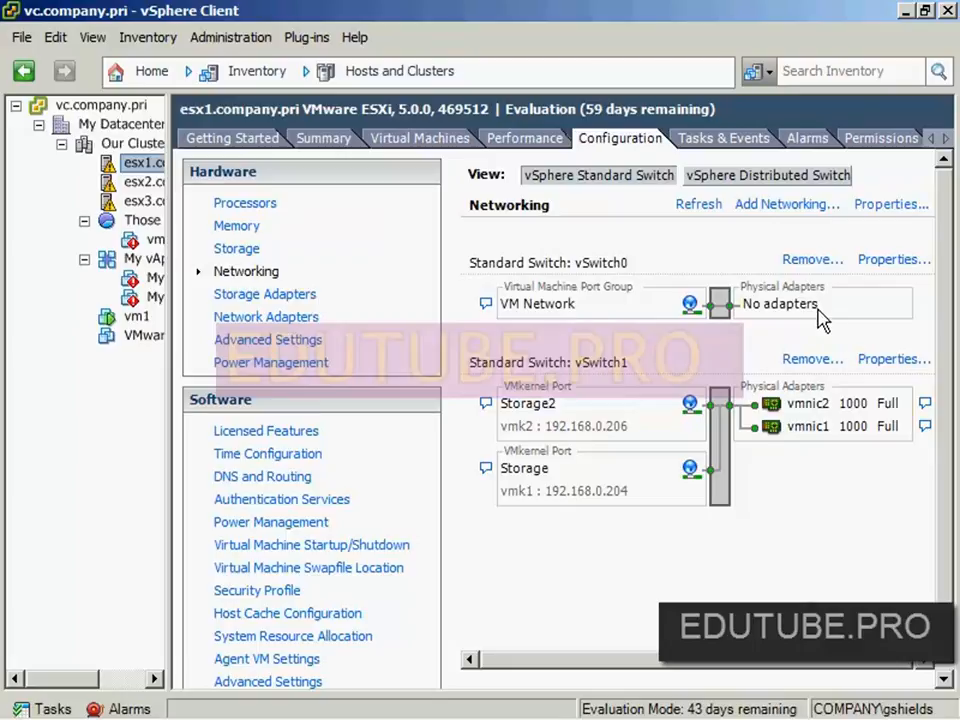
left_click(776, 178)
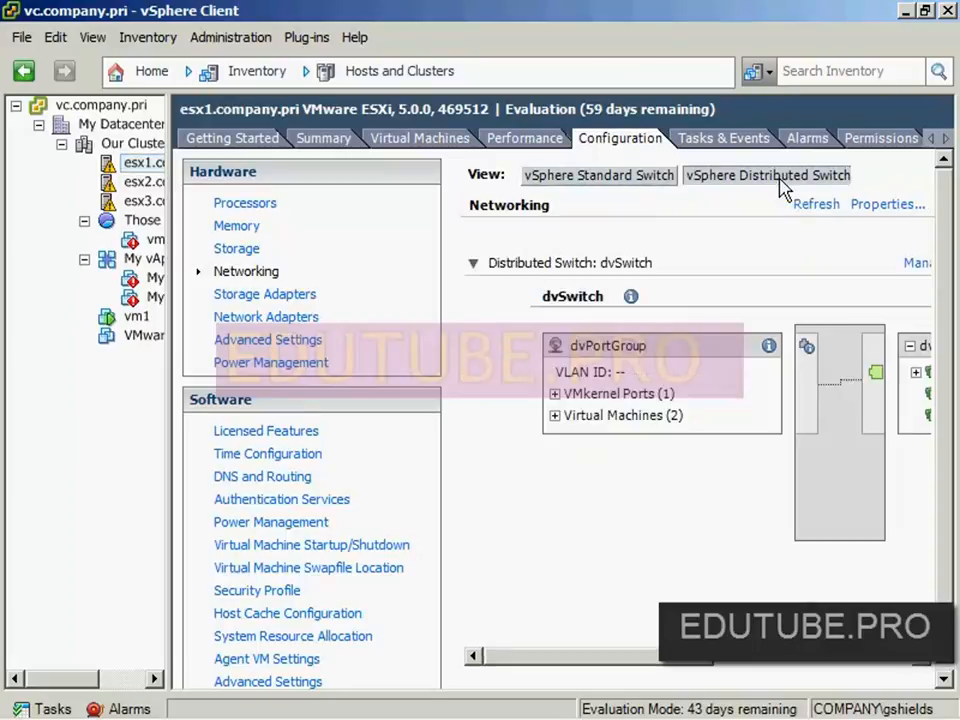
Step: Examine the dvSwitch diagram for esx1.company.pri, expanding the VMkernel ports and virtual machines of dvPortGroup
left_click_drag(579, 659, 638, 655)
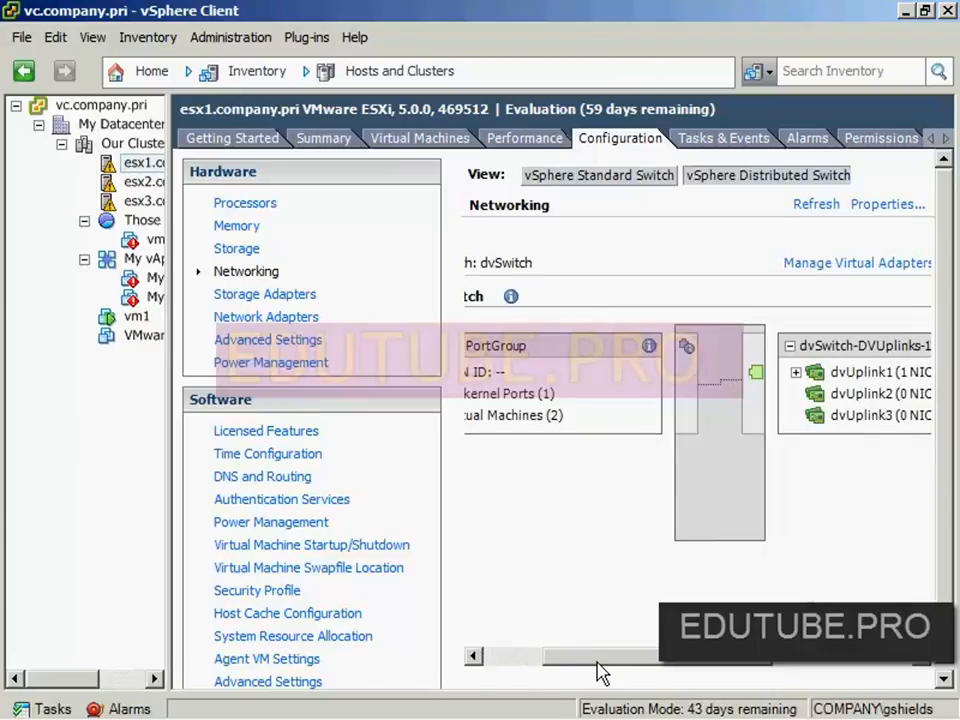
left_click_drag(594, 660, 561, 660)
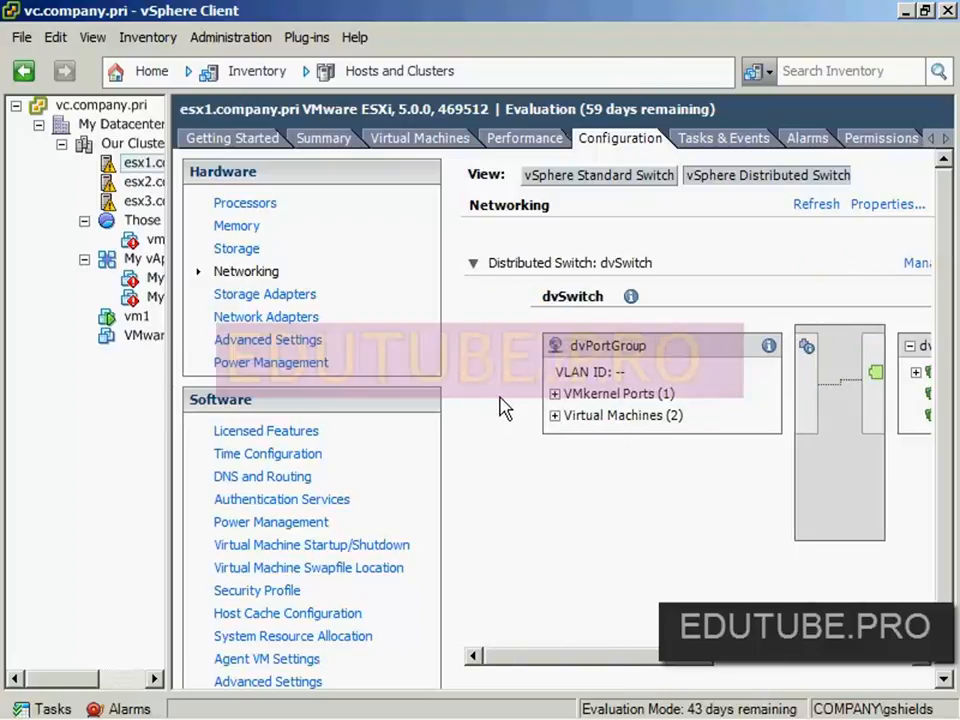
left_click(553, 394)
left_click(555, 438)
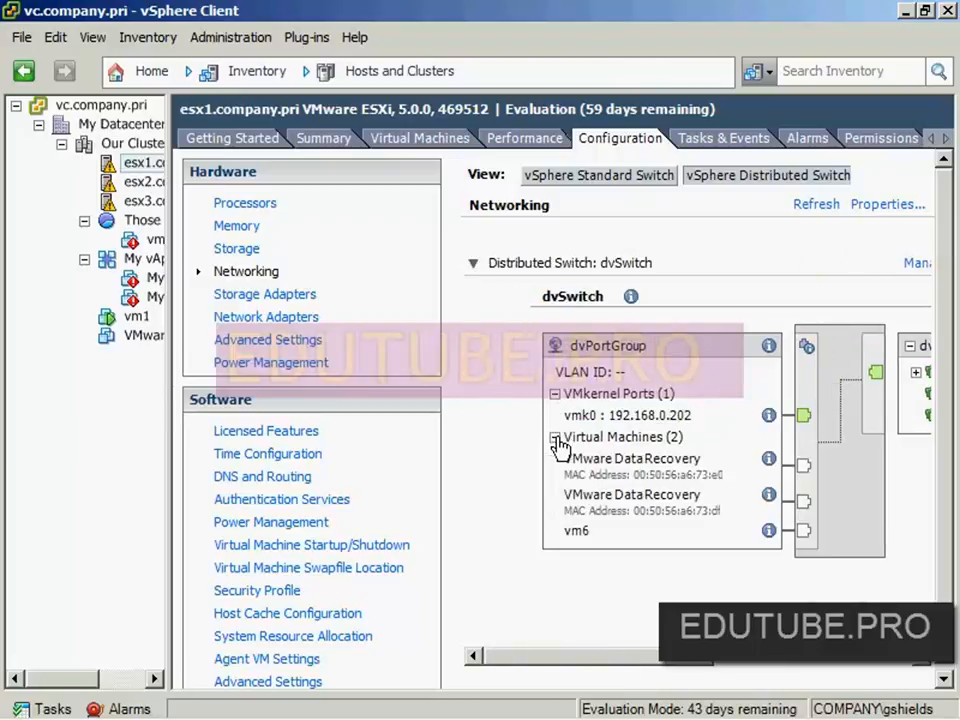